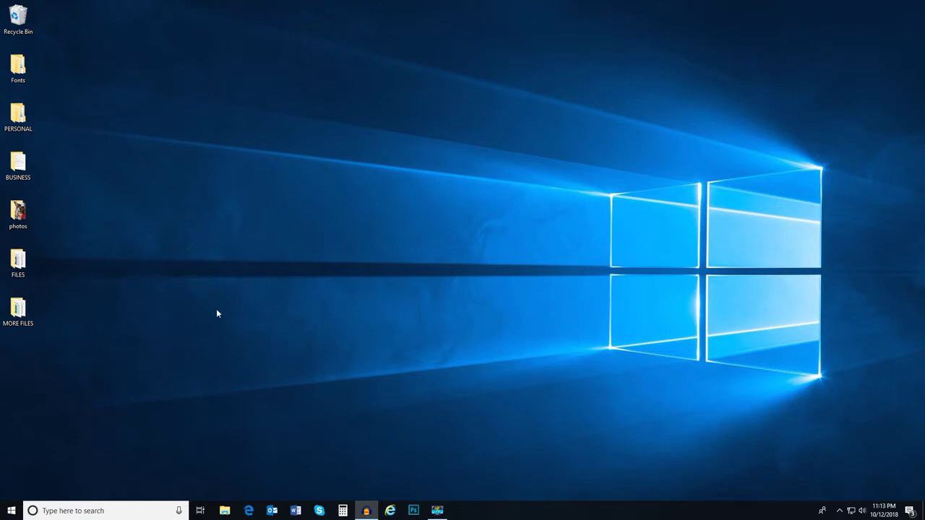
# Step: From Start, open Settings > Personalization and go to the Background page
pyautogui.click(12, 511)
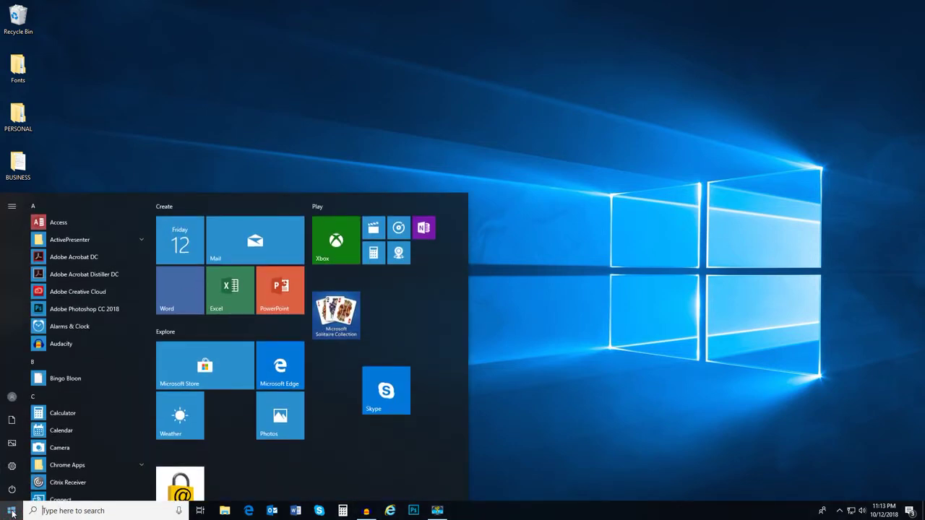
pyautogui.click(12, 467)
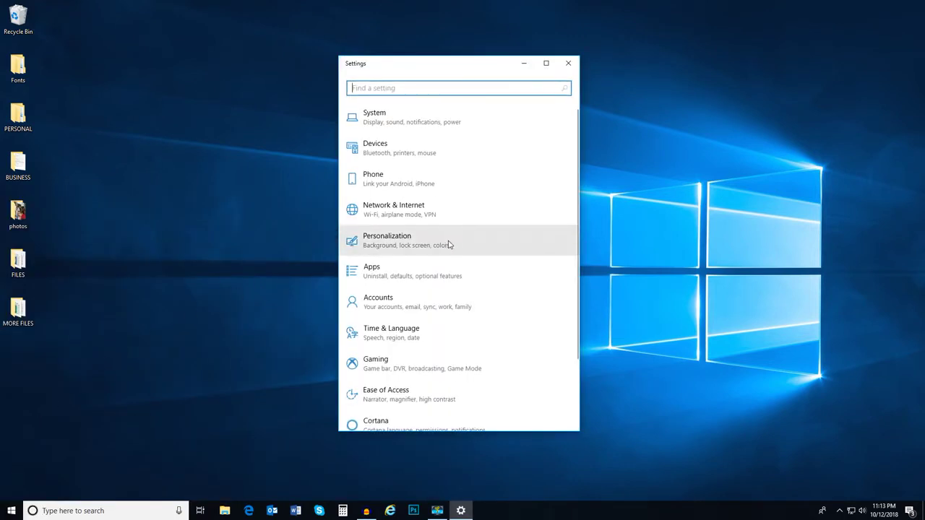
pyautogui.click(484, 244)
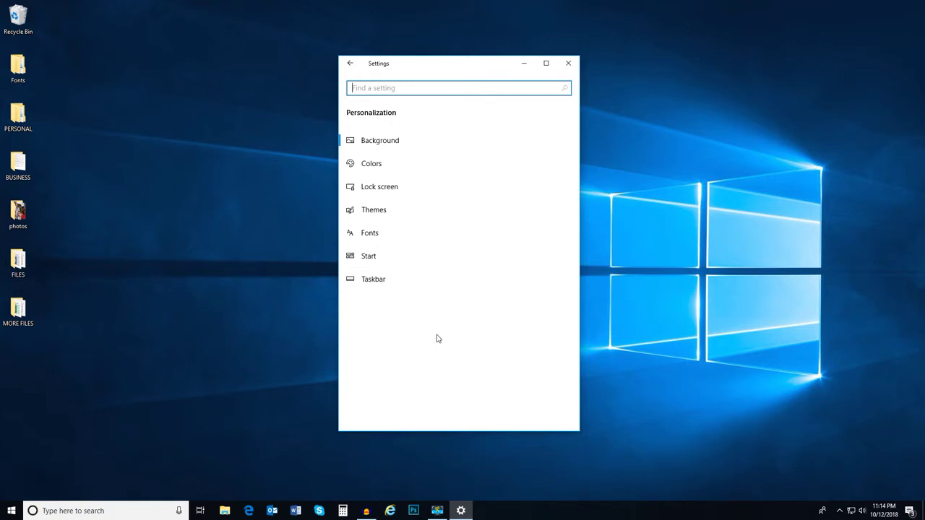
pyautogui.click(434, 145)
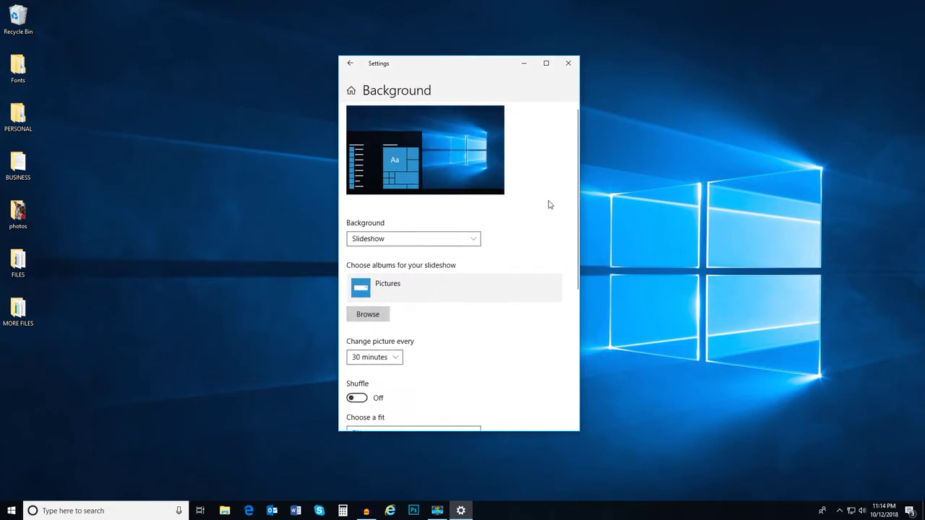
# Step: Try a Solid color background, cancel the custom colour picker, then revert to Slideshow
pyautogui.click(473, 238)
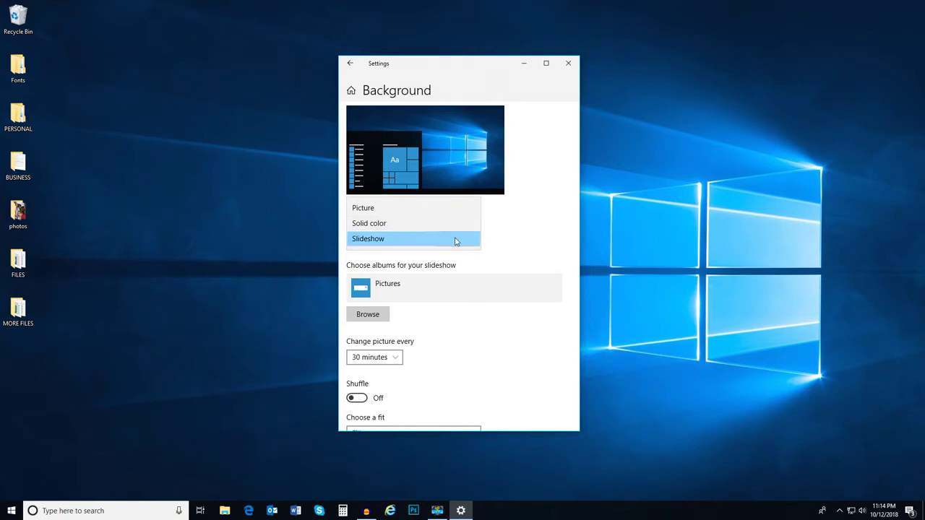
pyautogui.click(456, 223)
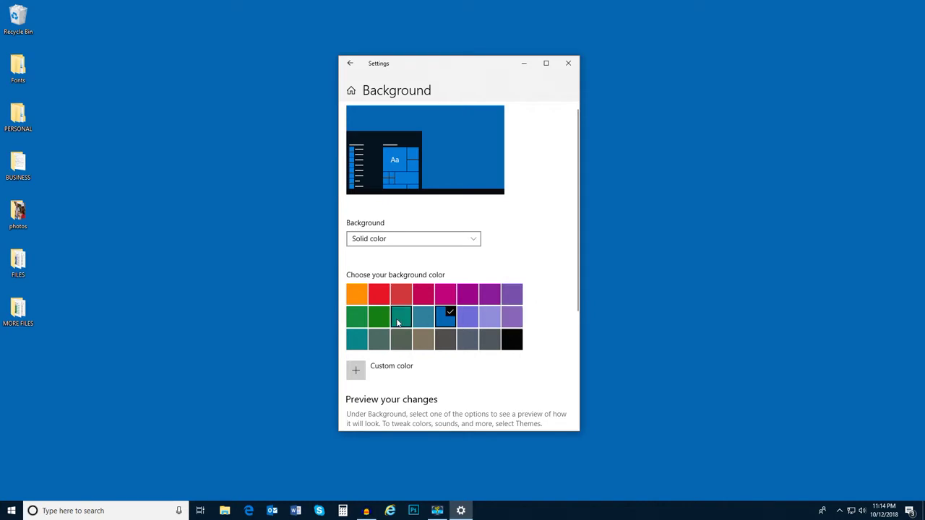
pyautogui.click(356, 372)
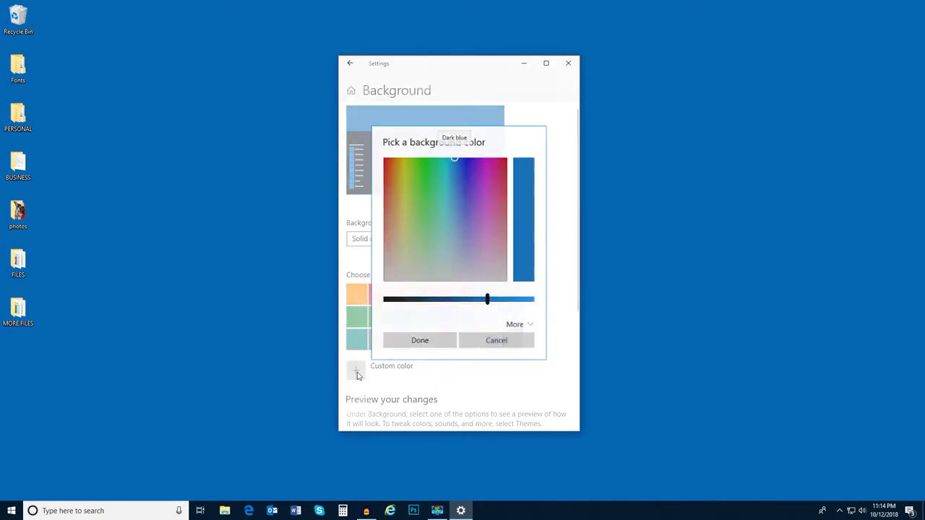
pyautogui.click(510, 342)
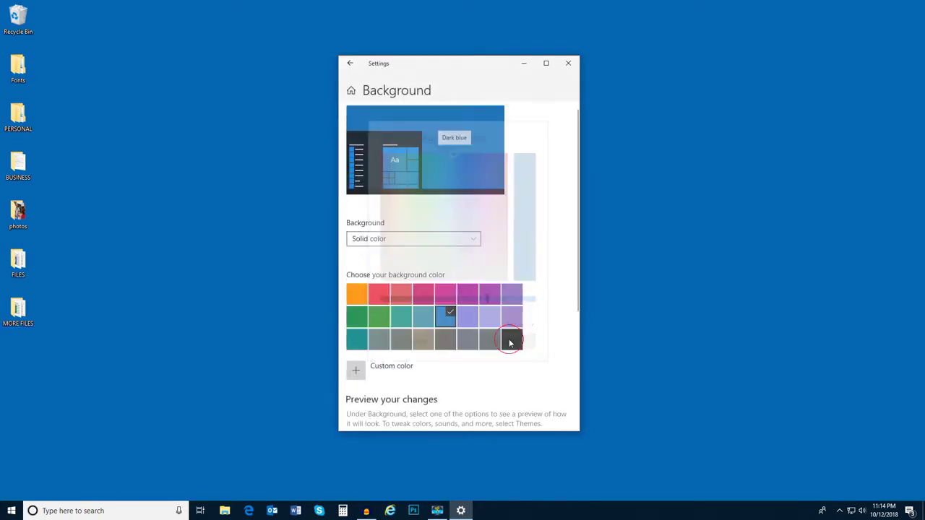
pyautogui.click(473, 240)
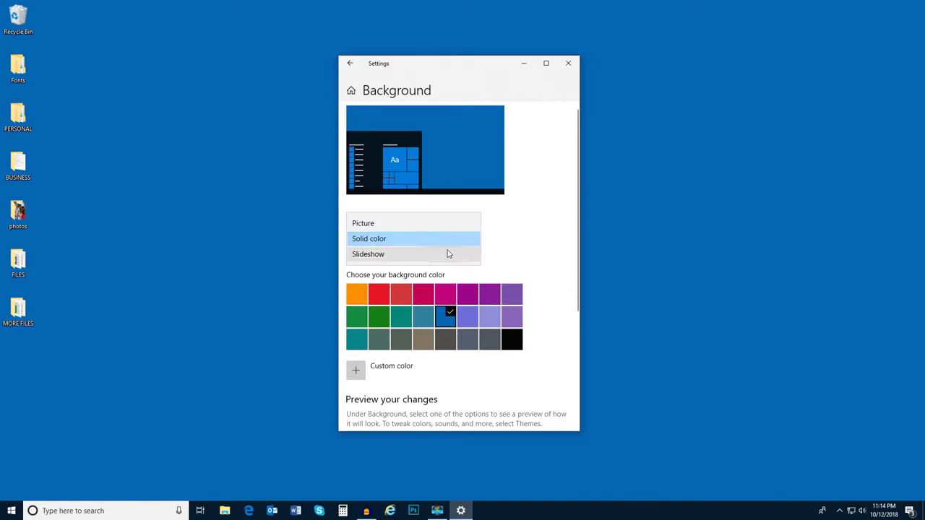
pyautogui.click(448, 252)
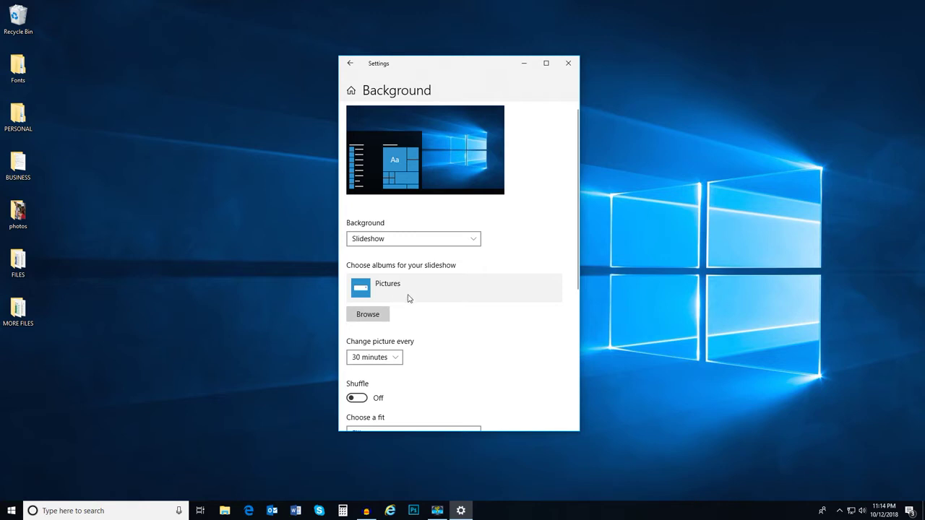
# Step: Set the desktop background to Picture, then go to the Colors page
pyautogui.click(474, 240)
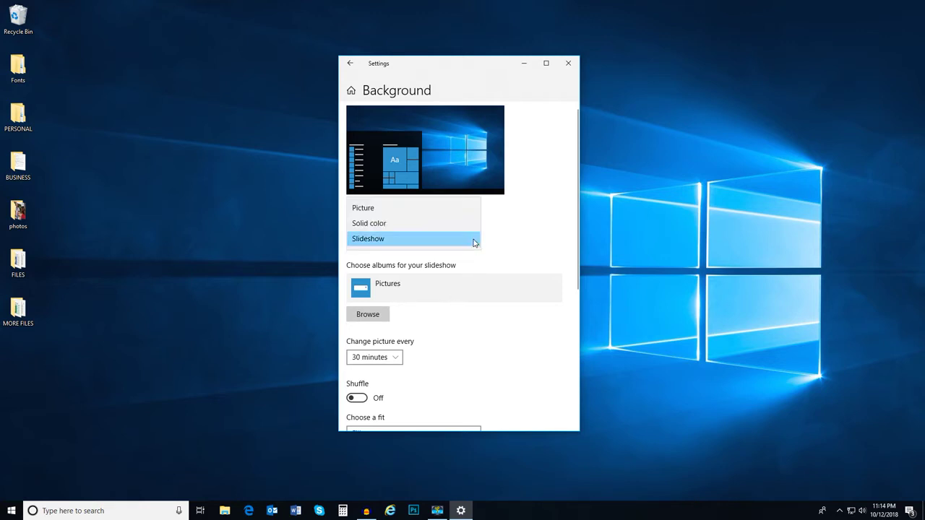
pyautogui.click(427, 209)
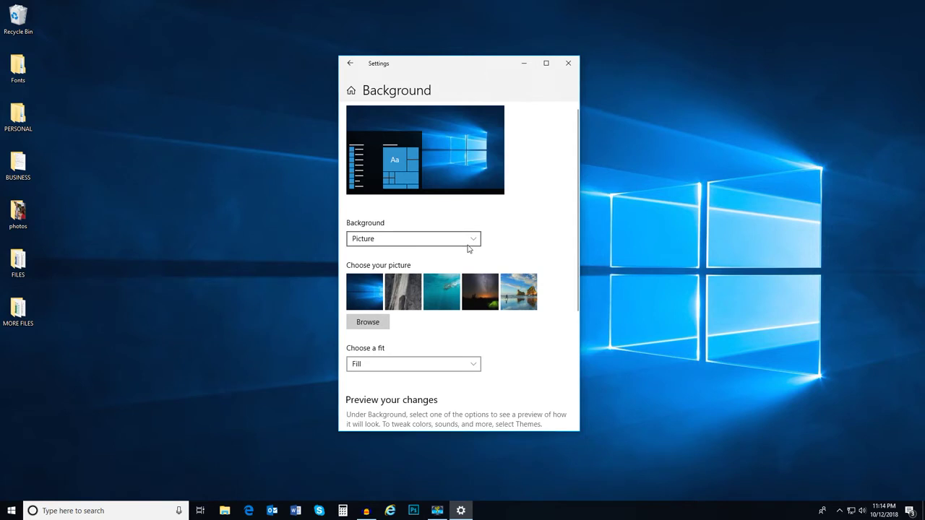
pyautogui.click(350, 65)
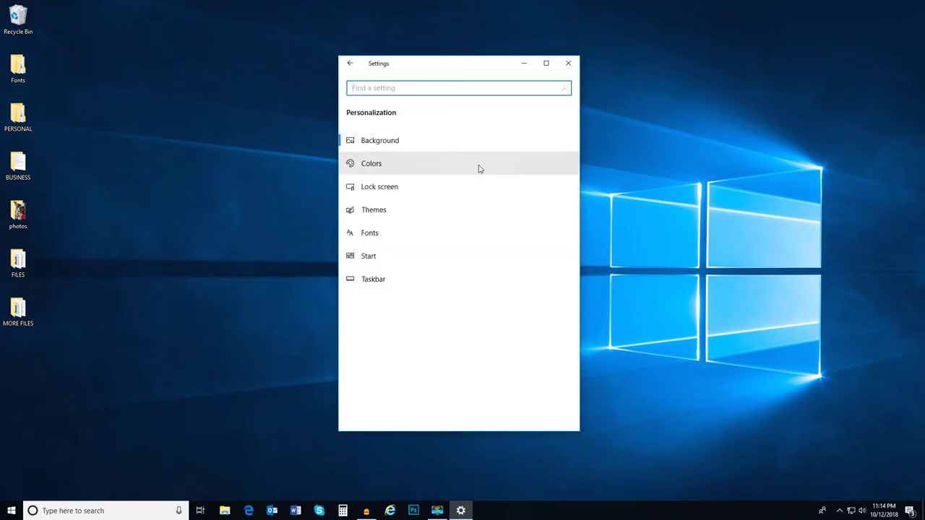
pyautogui.click(478, 169)
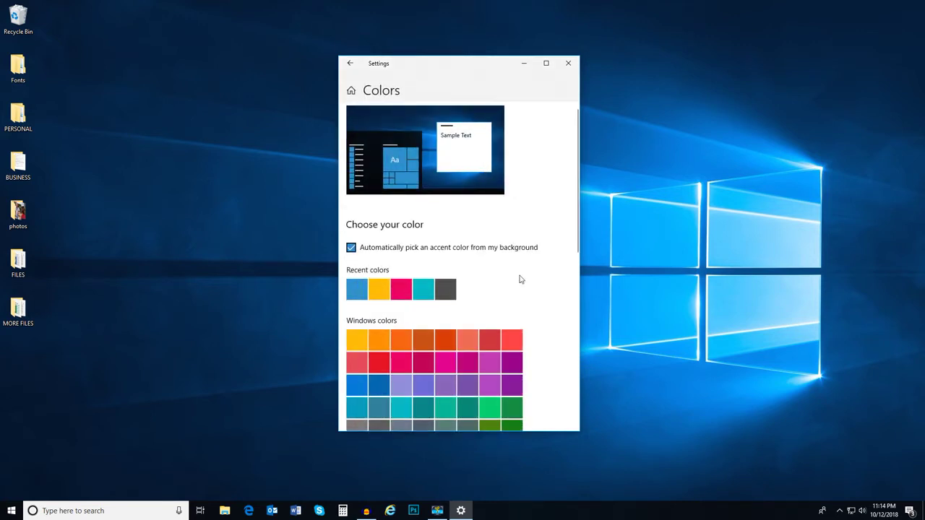
pyautogui.click(494, 345)
pyautogui.click(352, 248)
pyautogui.scroll(-1, 528, 284)
pyautogui.scroll(-3, 529, 284)
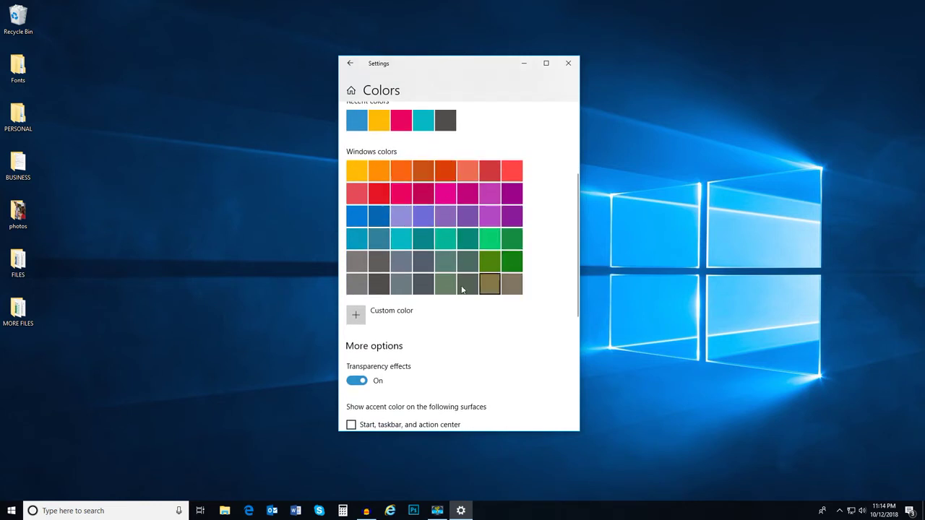
pyautogui.scroll(-2, 529, 321)
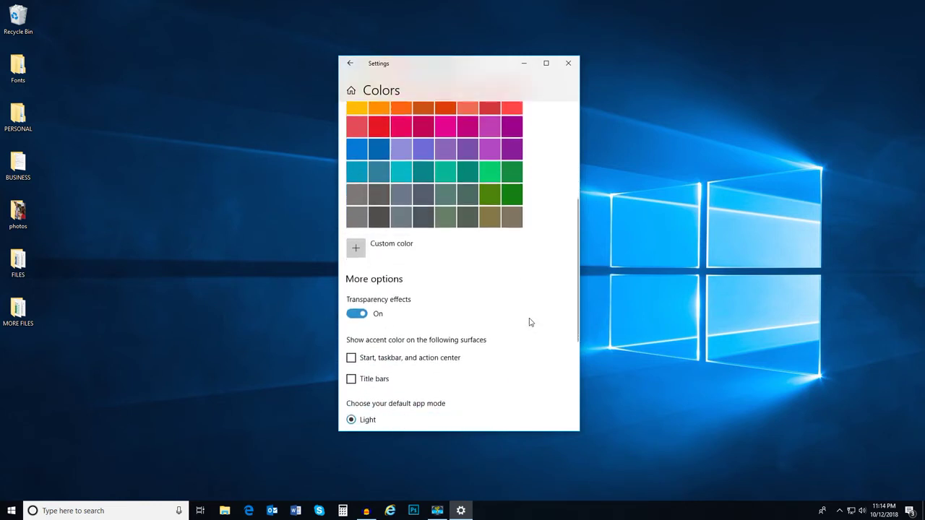
pyautogui.scroll(-2, 530, 323)
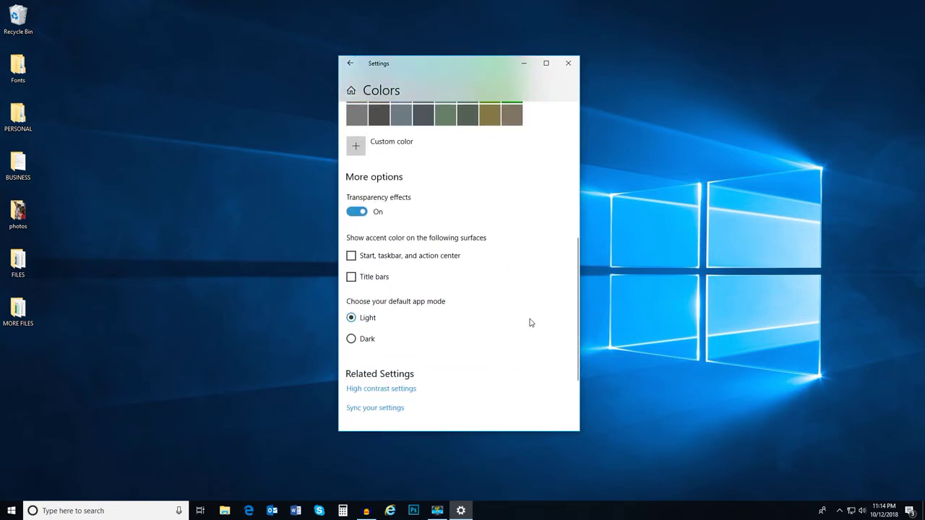
pyautogui.click(352, 257)
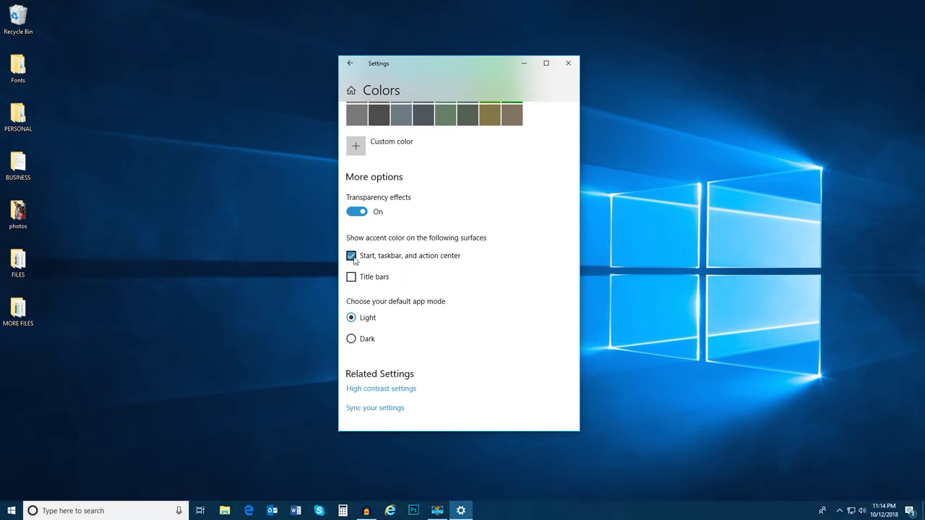
pyautogui.click(353, 258)
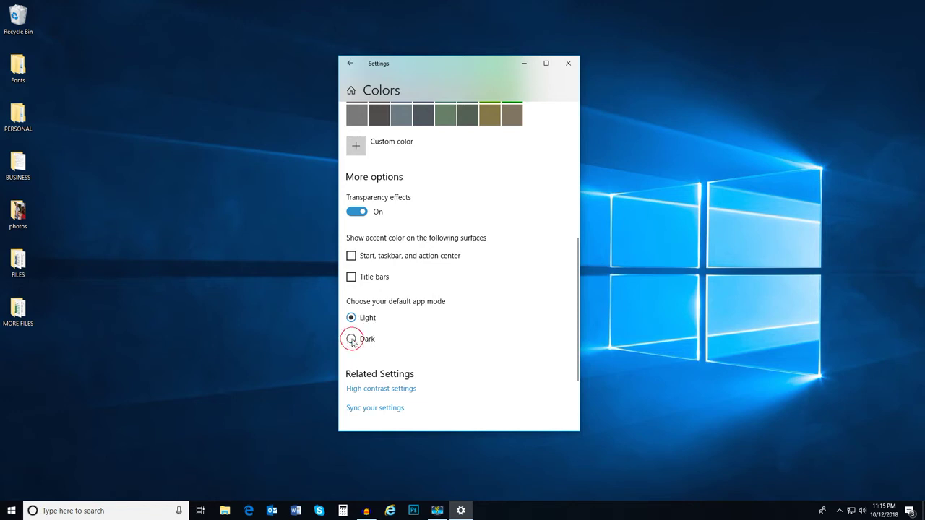
pyautogui.click(351, 339)
pyautogui.click(352, 318)
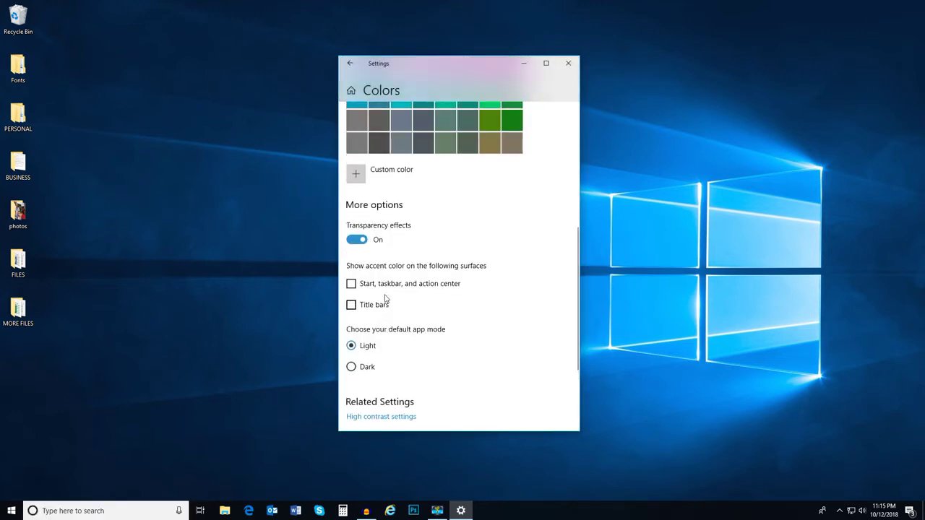
pyautogui.click(352, 64)
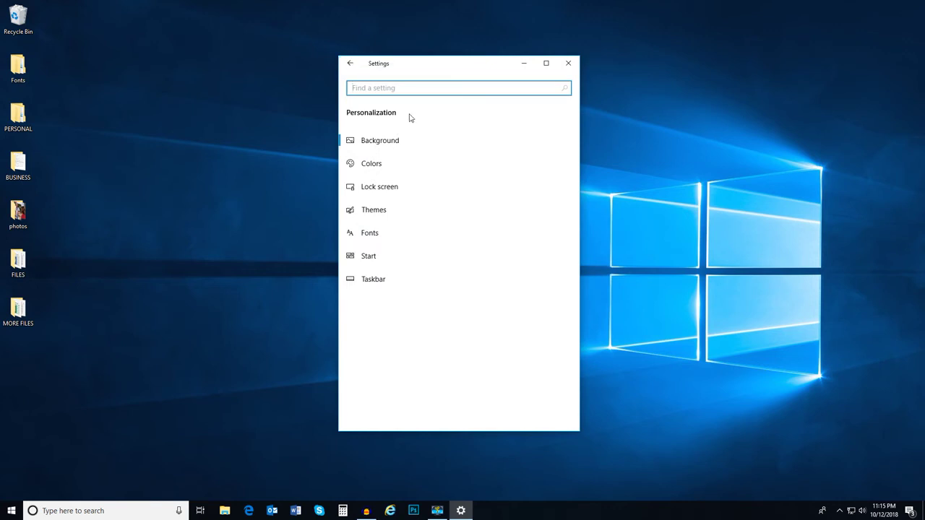
pyautogui.click(419, 190)
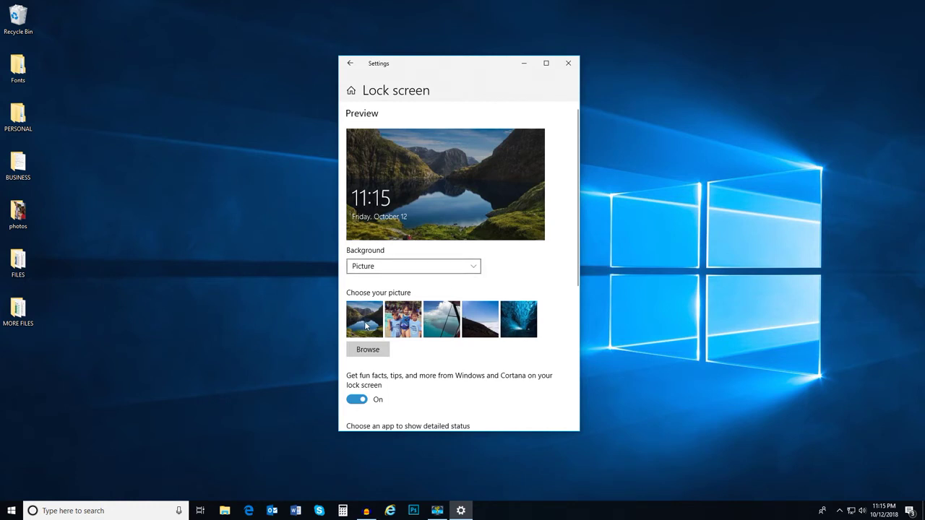
# Step: Reselect Picture as the lock screen background, then go to the Themes page
pyautogui.click(471, 266)
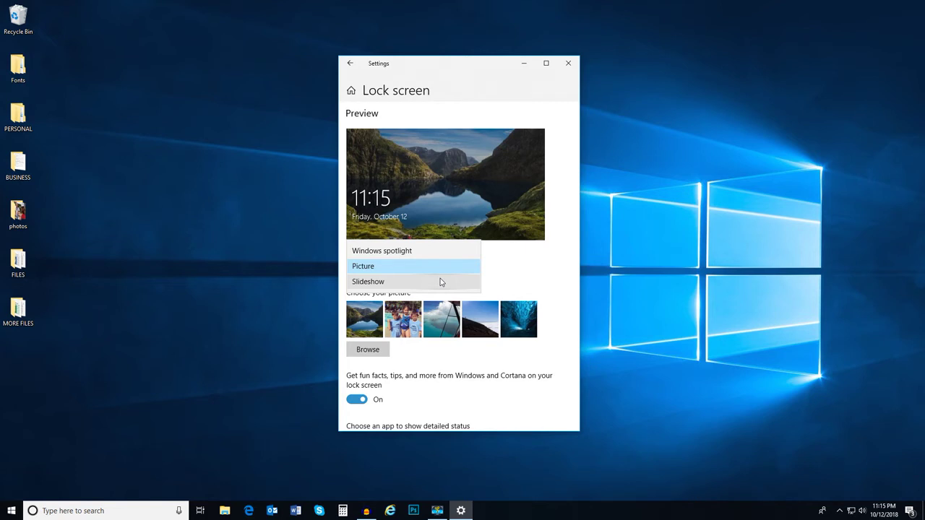
pyautogui.click(504, 269)
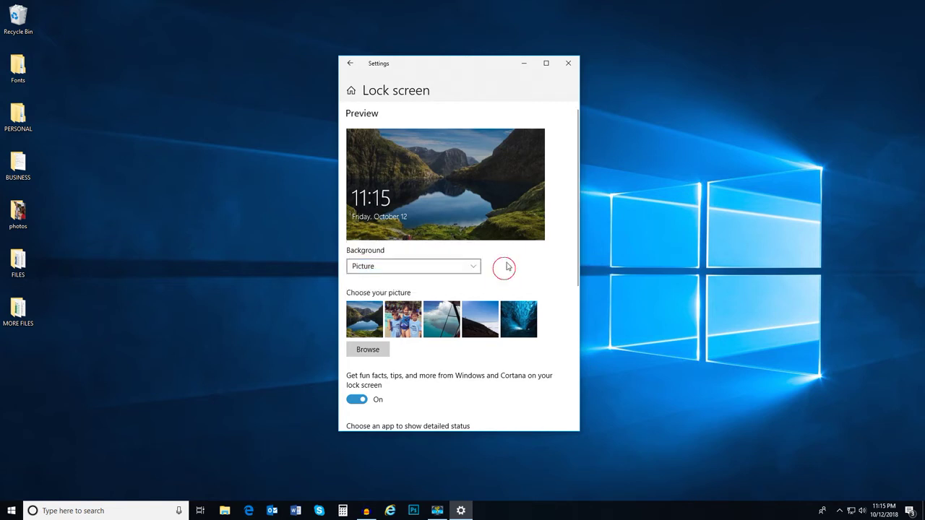
pyautogui.click(354, 66)
pyautogui.click(419, 209)
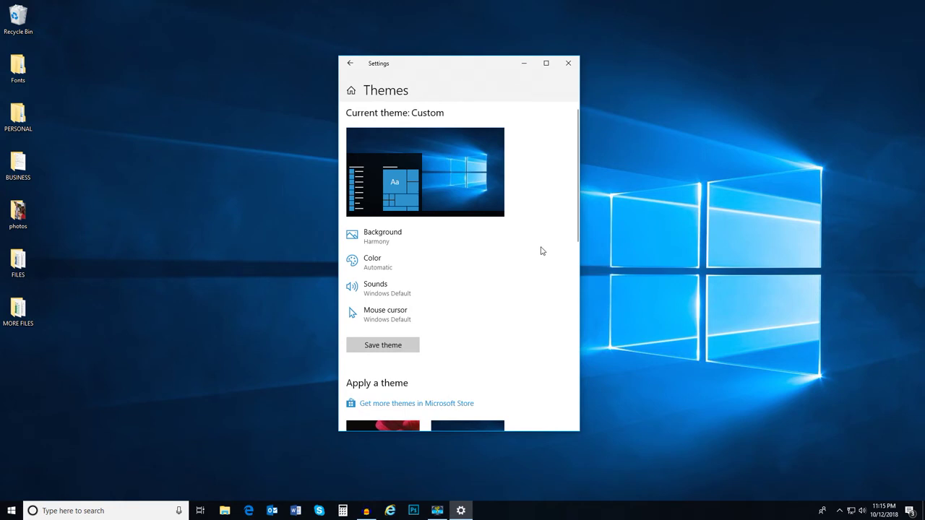
# Step: From the Themes page's Color setting, try yellow as the accent colour
pyautogui.scroll(-5, 533, 238)
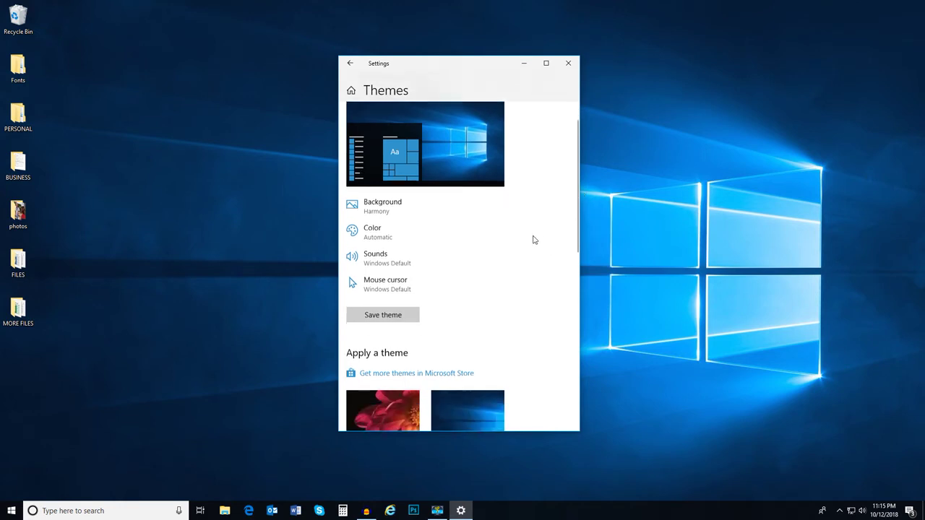
pyautogui.scroll(3, 535, 351)
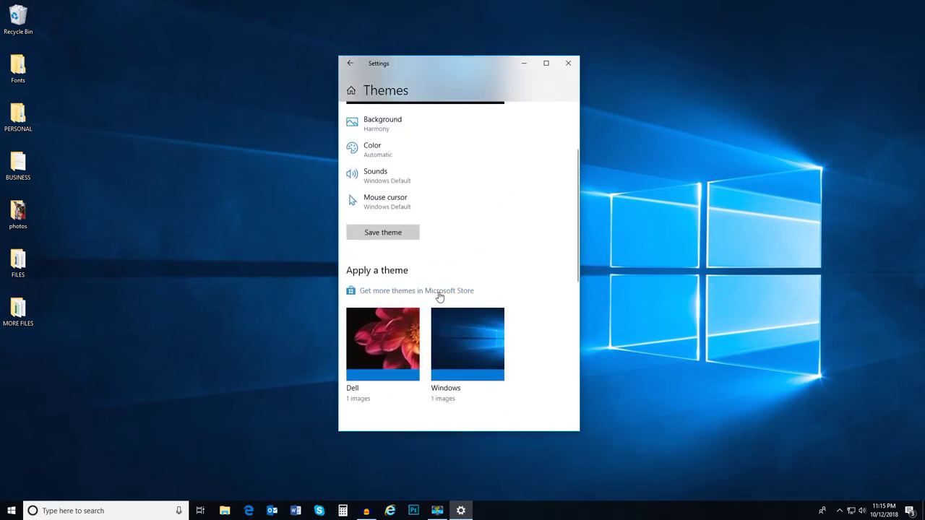
pyautogui.scroll(3, 522, 296)
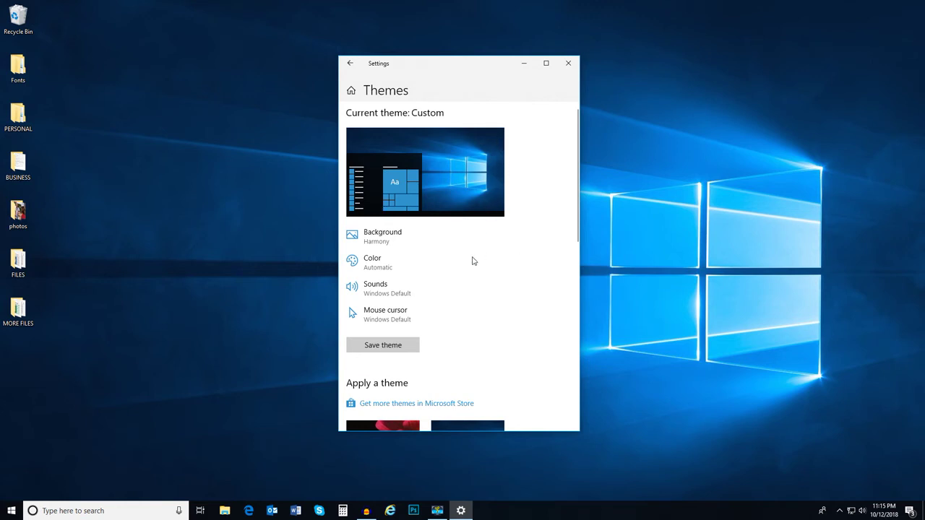
pyautogui.click(404, 269)
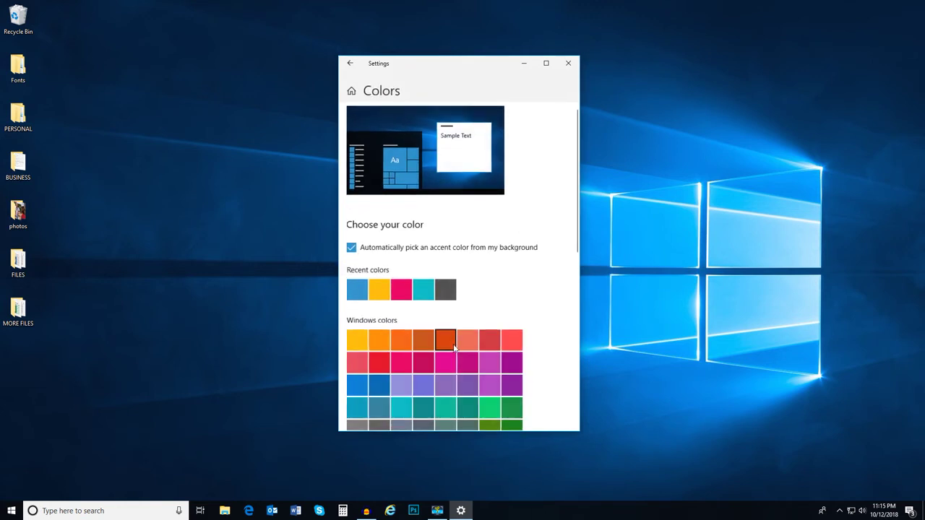
pyautogui.click(357, 339)
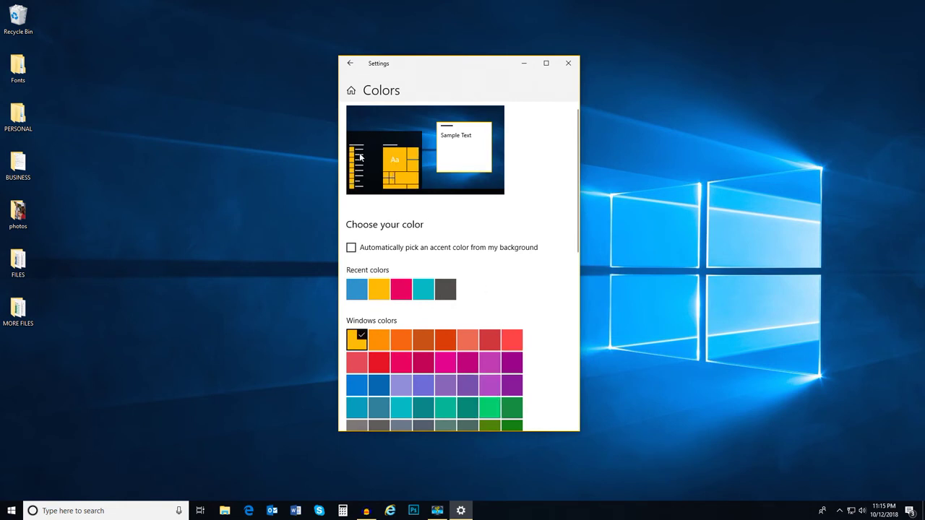
# Step: Re-enable automatically picking the accent colour, then return to Personalization
pyautogui.click(351, 248)
pyautogui.click(351, 63)
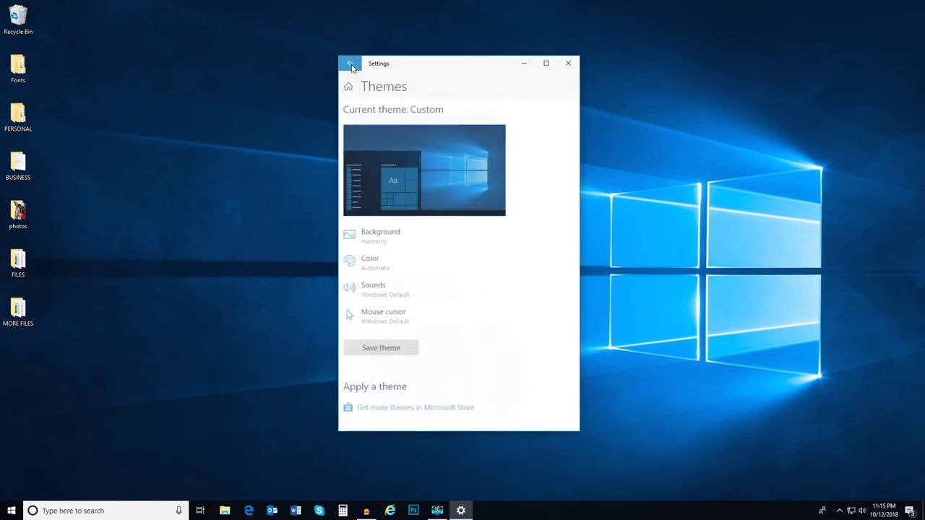
pyautogui.click(351, 64)
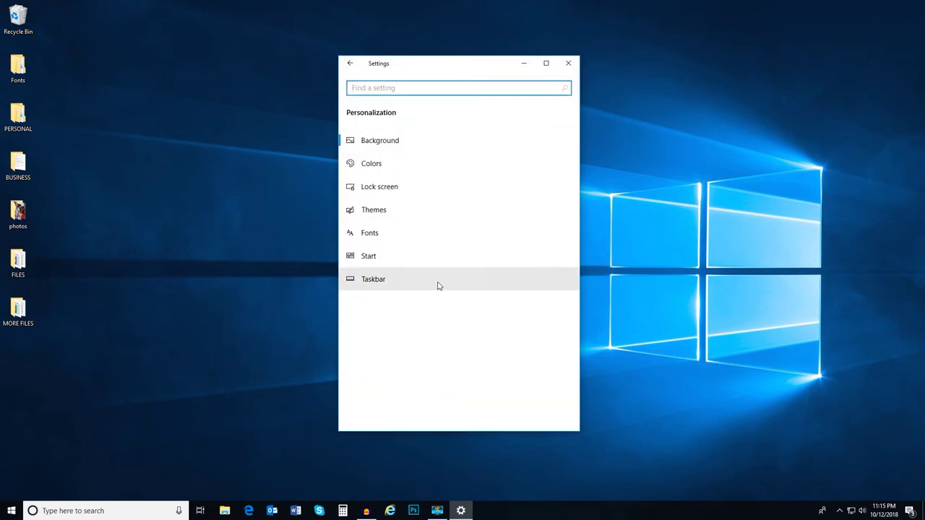
# Step: On Taskbar, toggle desktop auto-hide and small taskbar buttons on, then off again
pyautogui.click(435, 285)
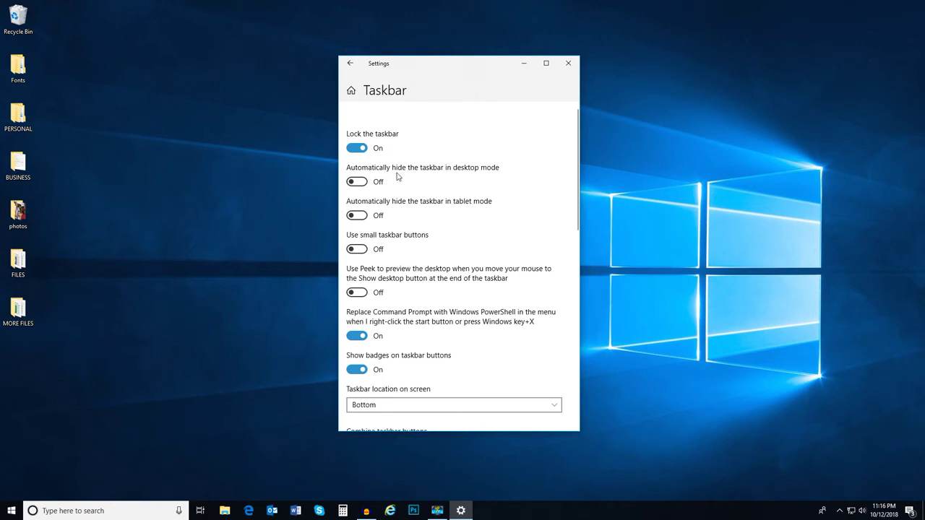
pyautogui.click(365, 184)
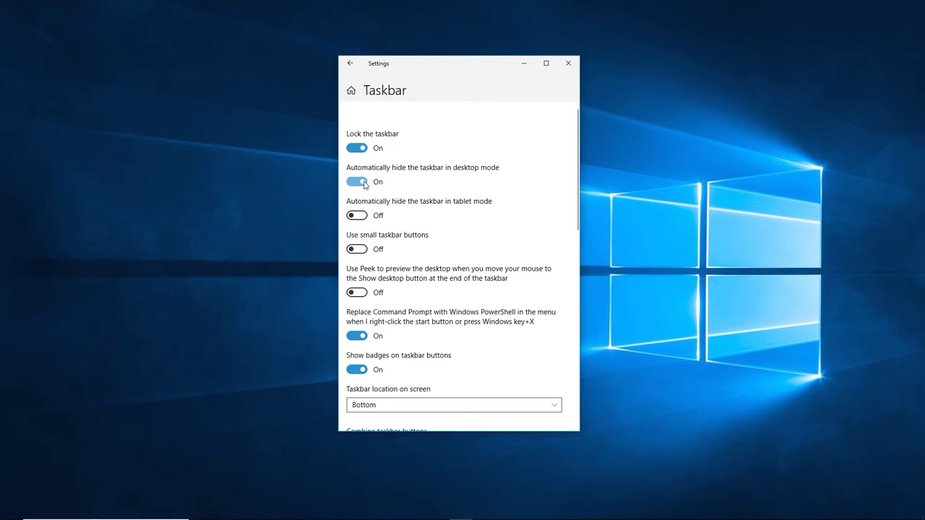
pyautogui.click(357, 183)
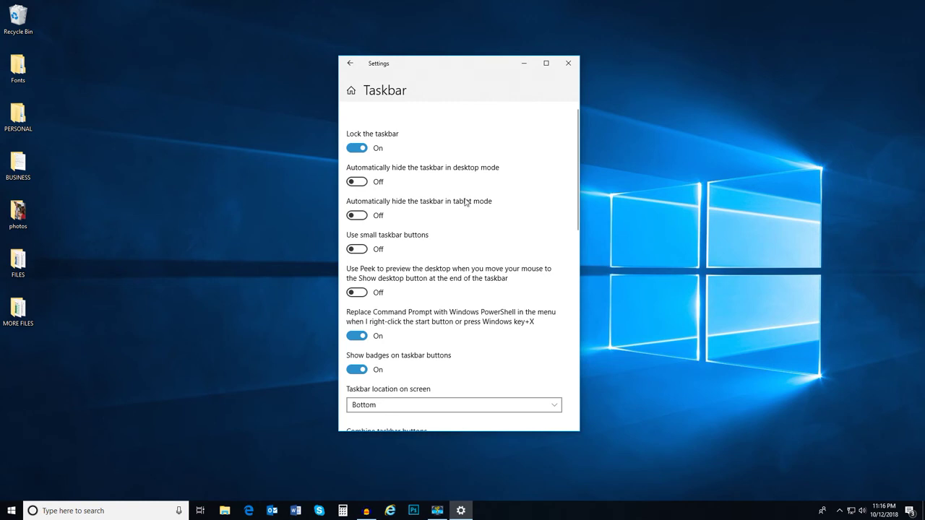
pyautogui.click(366, 250)
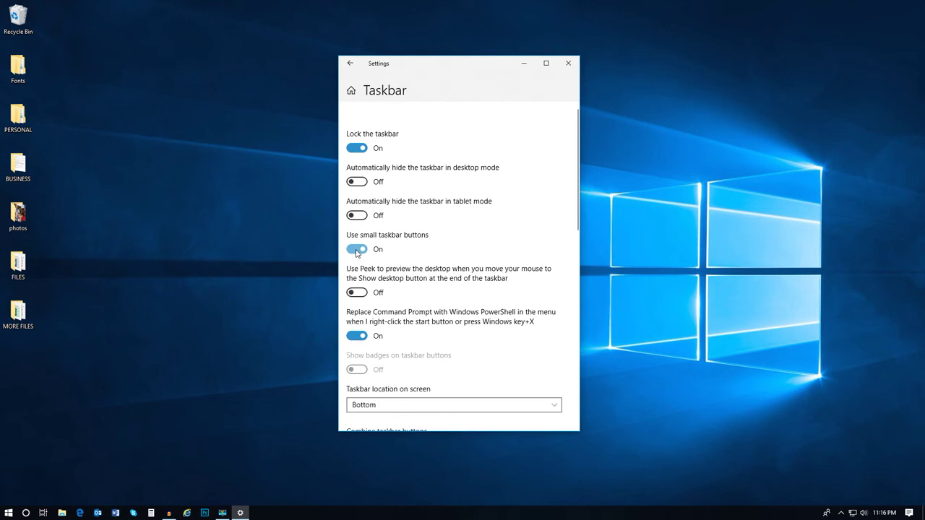
pyautogui.click(356, 250)
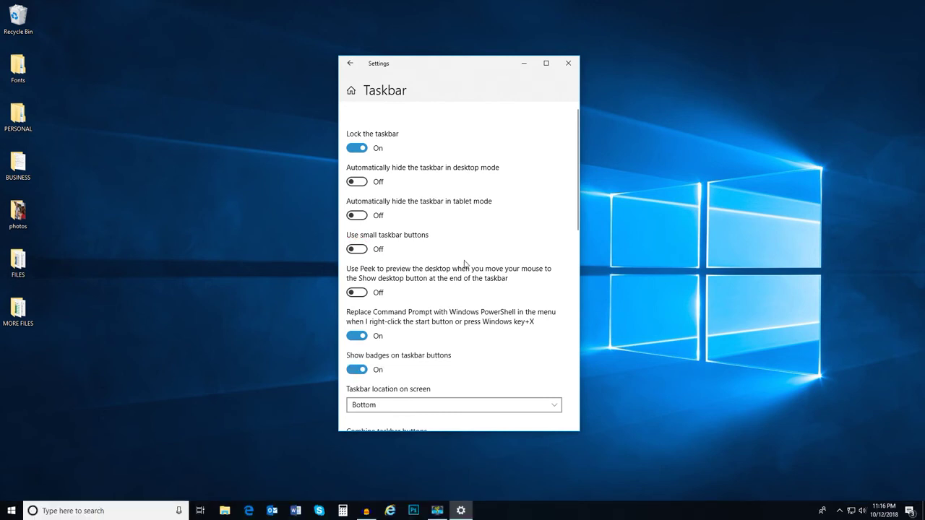
pyautogui.scroll(-2, 463, 263)
# Step: Set taskbar location to Right, Left, Top, then back to Bottom; return to Personalization
pyautogui.scroll(-3, 464, 265)
pyautogui.click(465, 236)
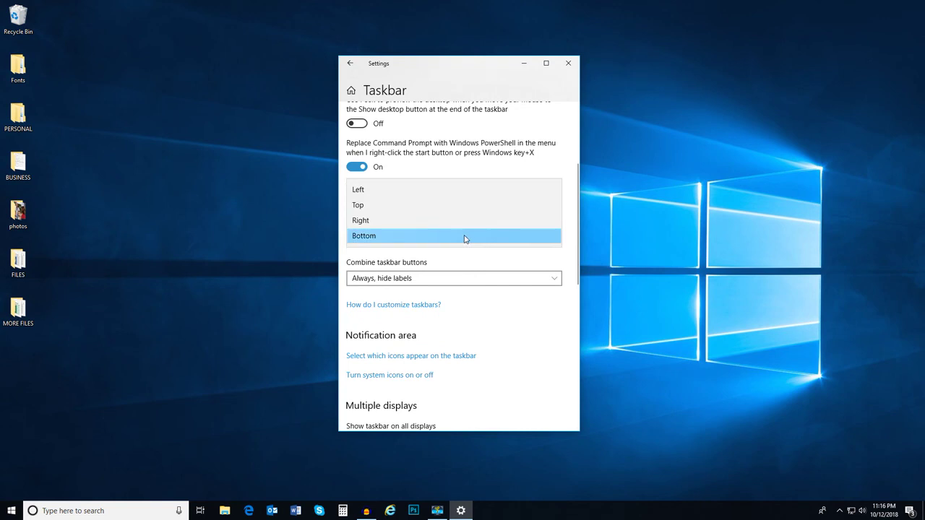
pyautogui.click(419, 221)
pyautogui.click(425, 236)
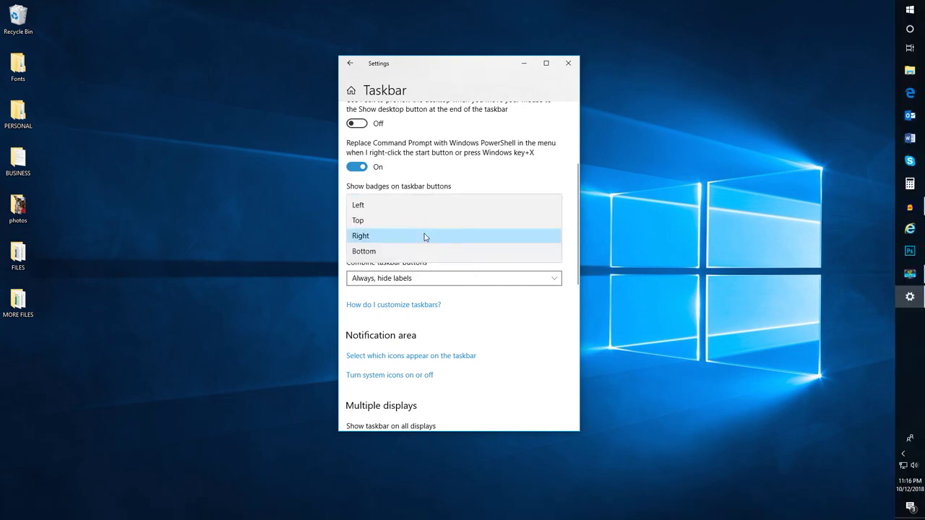
pyautogui.click(428, 207)
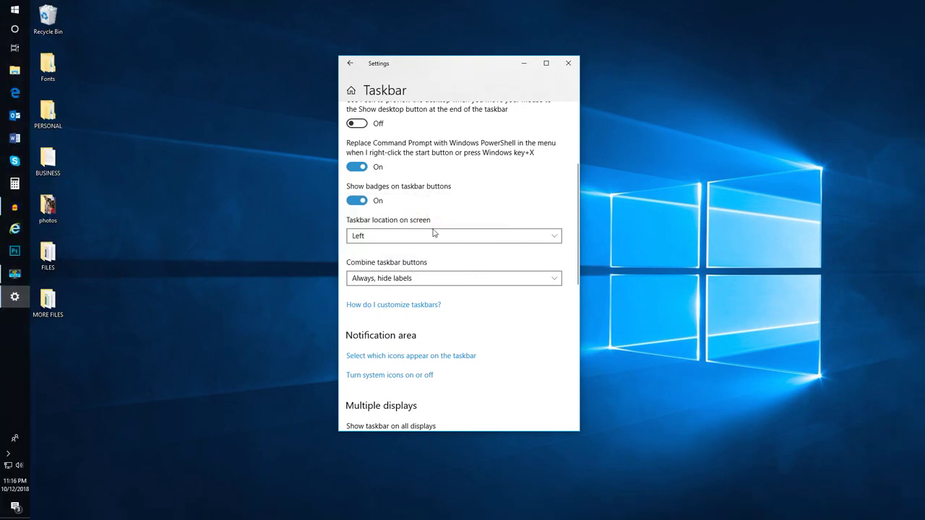
pyautogui.click(432, 240)
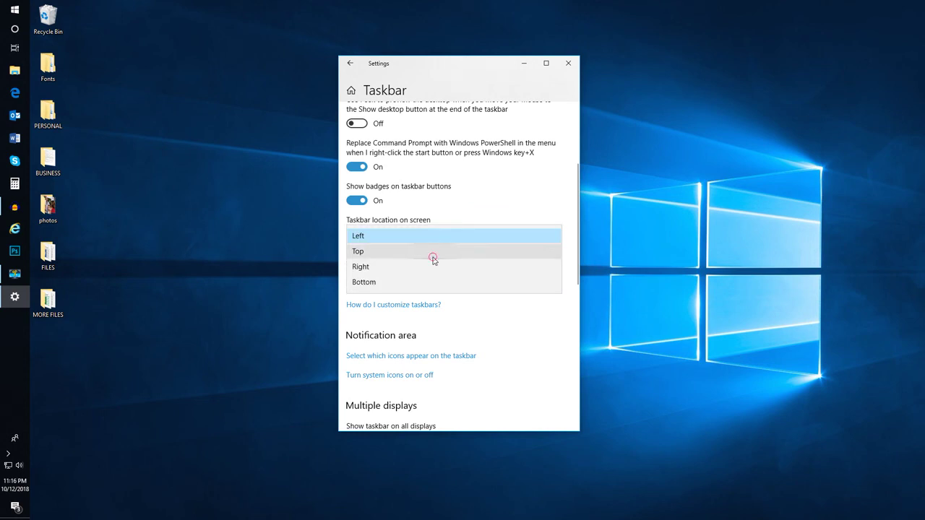
pyautogui.click(433, 253)
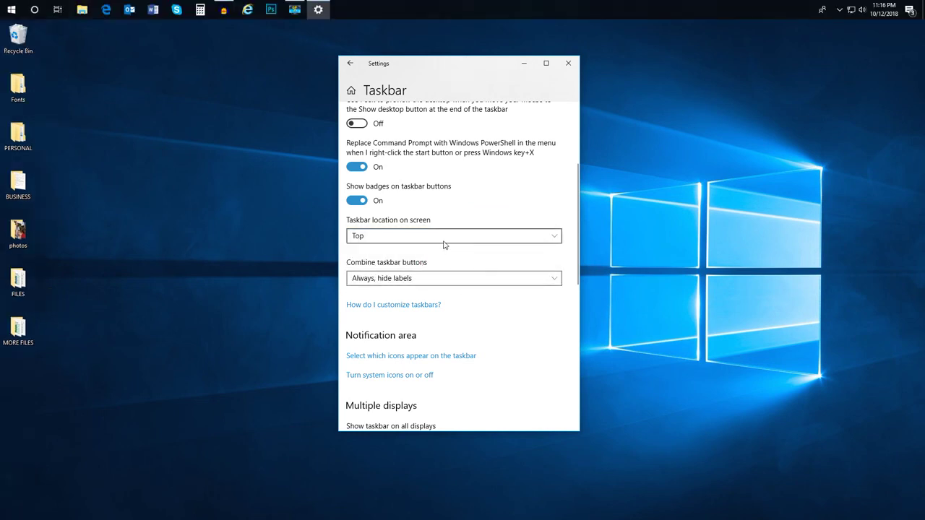
pyautogui.click(444, 244)
pyautogui.click(436, 265)
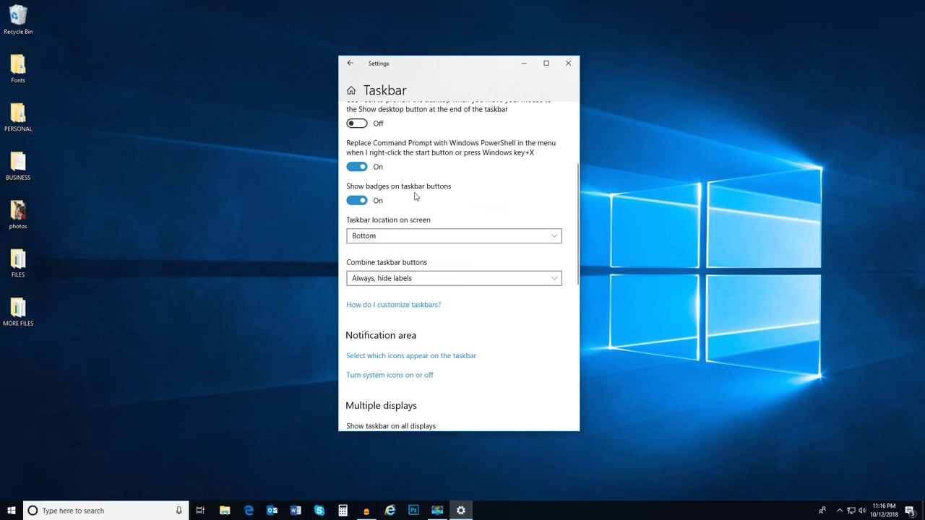
pyautogui.click(350, 63)
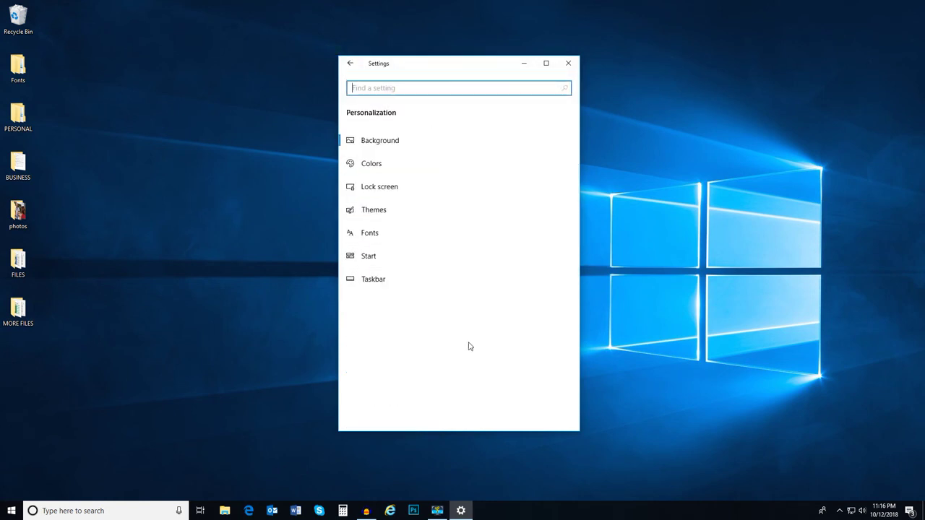